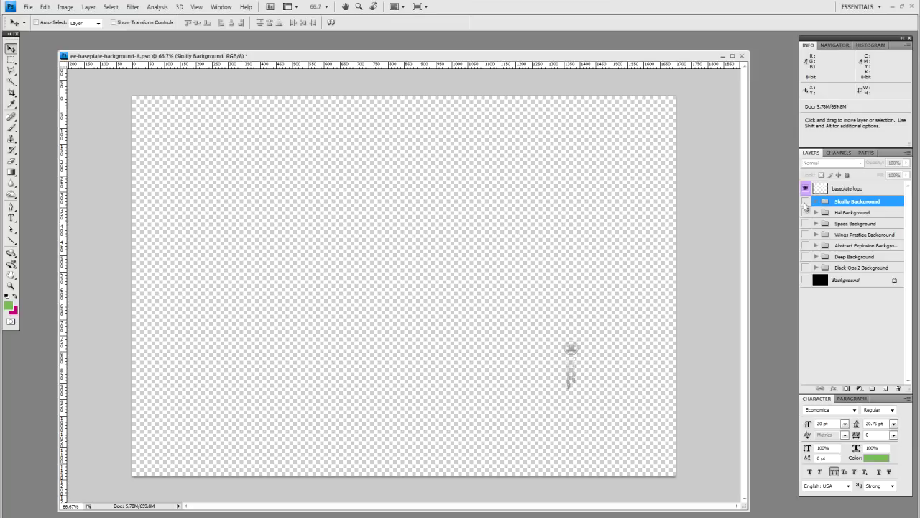
Show the Skully Background group and expand it to list its subgroups, keeping the fade copy 6 subgroup collapsed
click(805, 203)
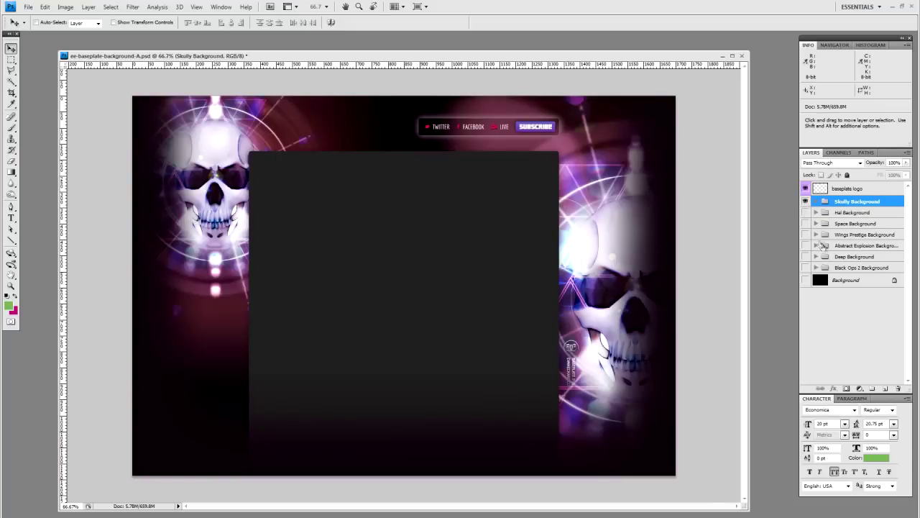
click(816, 202)
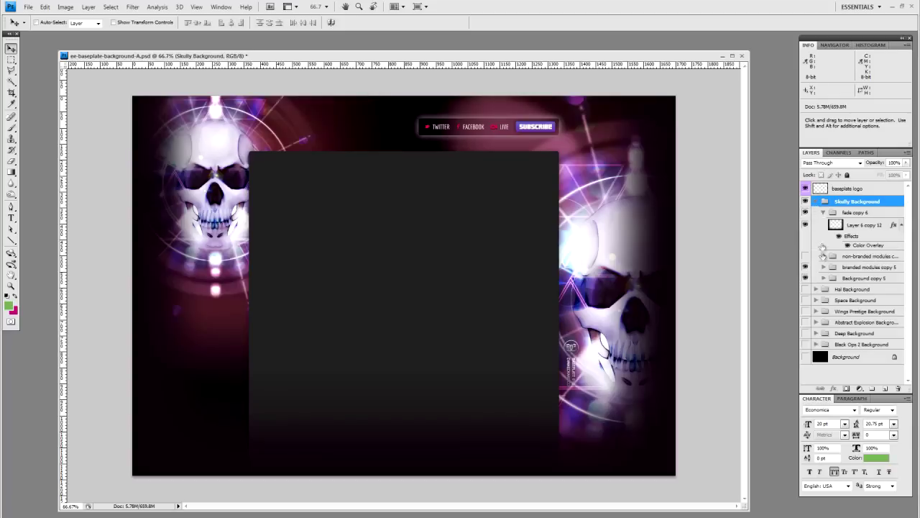
click(816, 203)
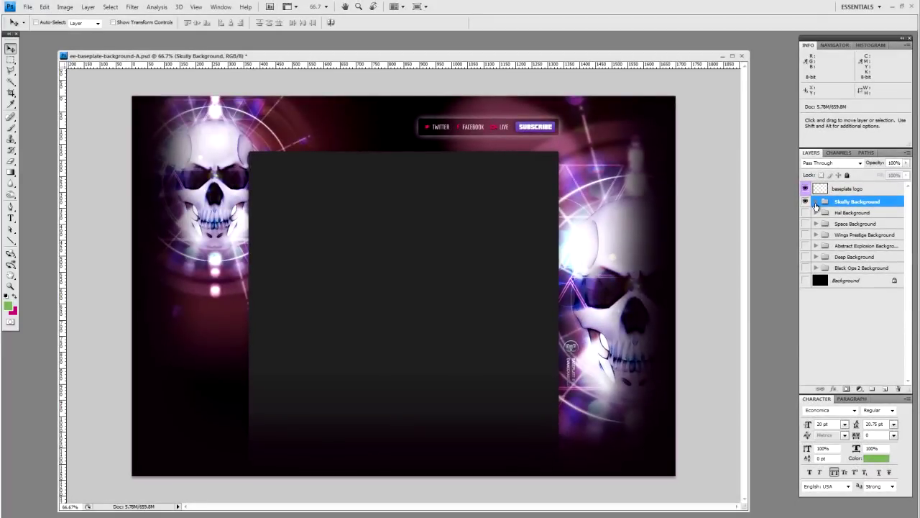
click(815, 207)
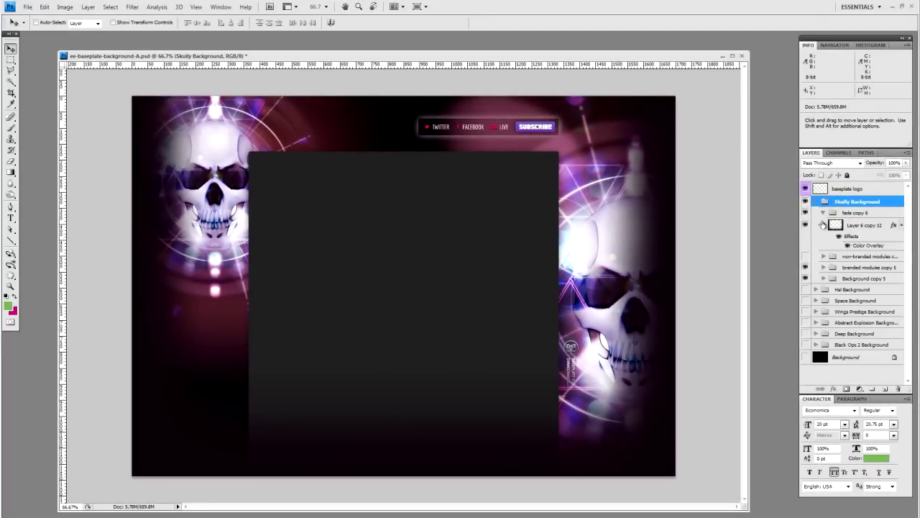
click(823, 214)
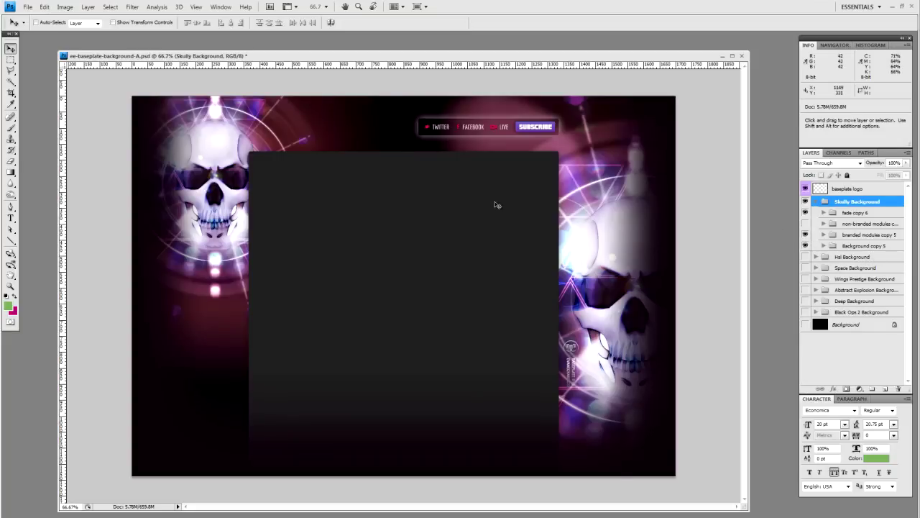
Zoom the document to 100%, switch to full-screen mode, and preview the design briefly with the panels hidden
click(11, 286)
click(438, 254)
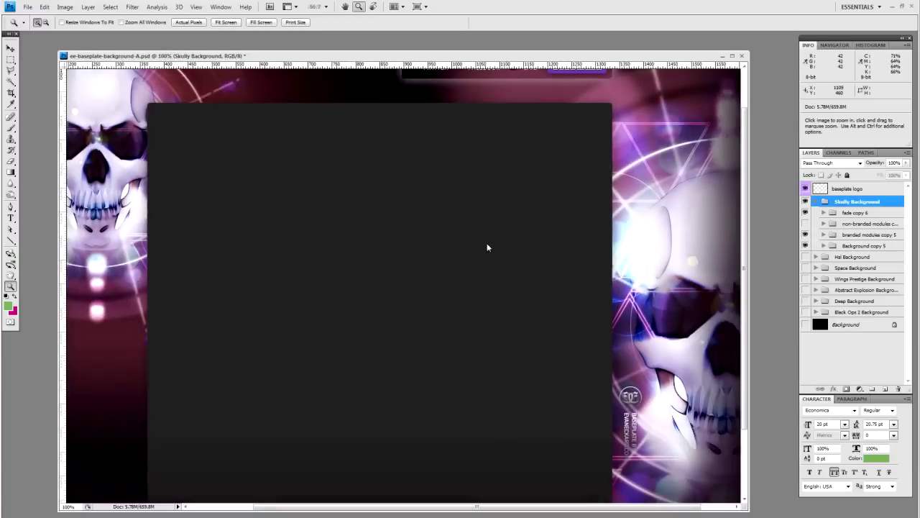
key(f)
key(f)
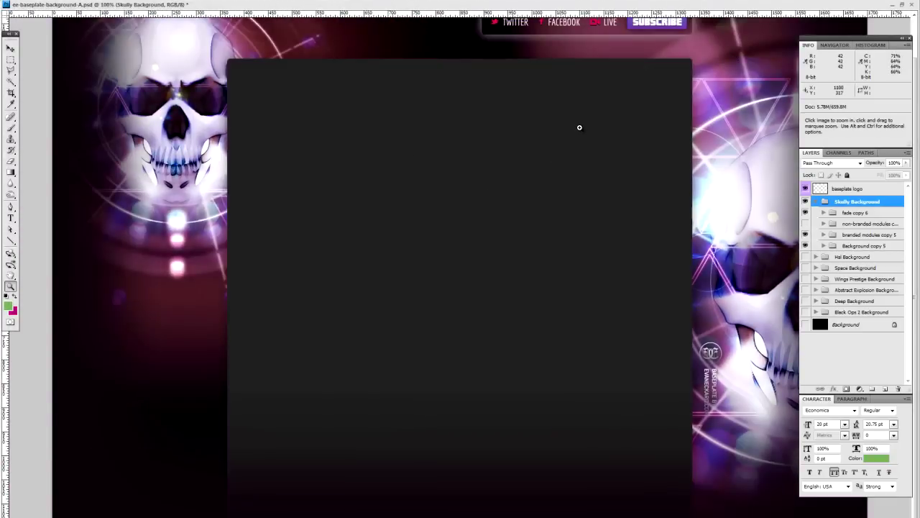
scroll(550, 165, up, 2)
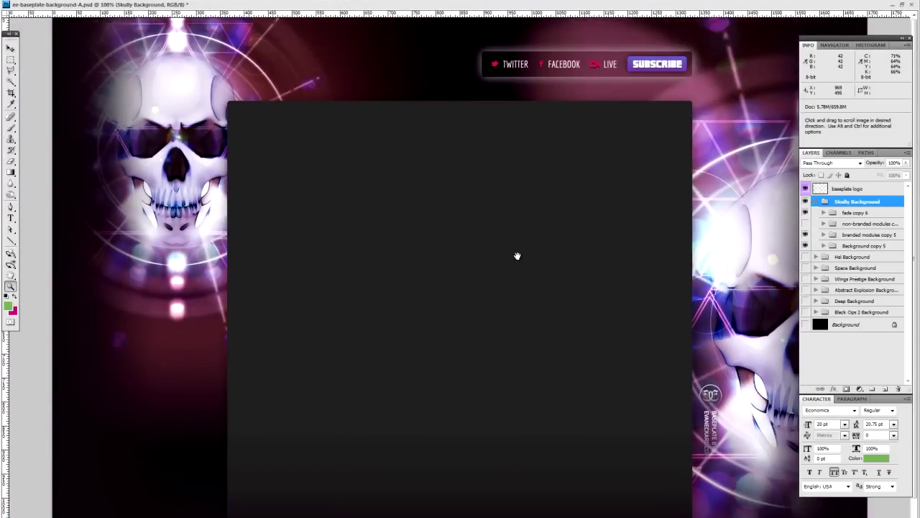
key(Tab)
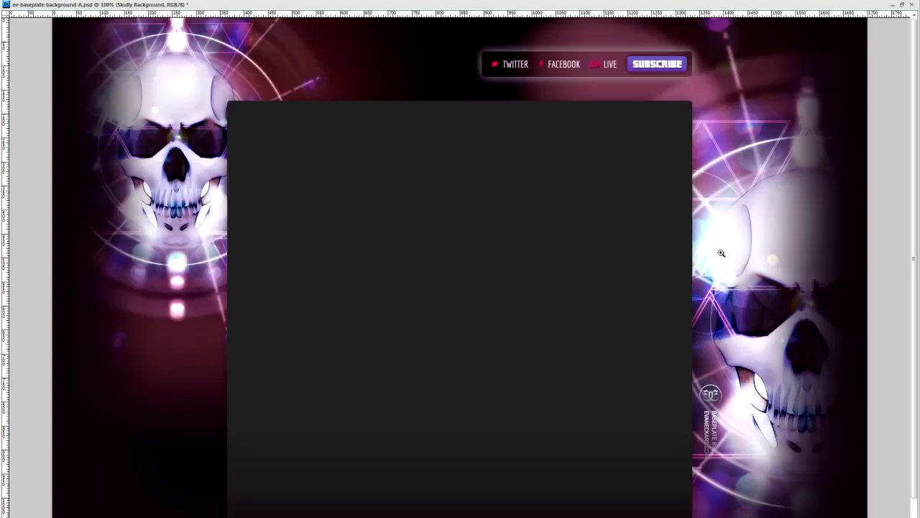
key(b)
key(Tab)
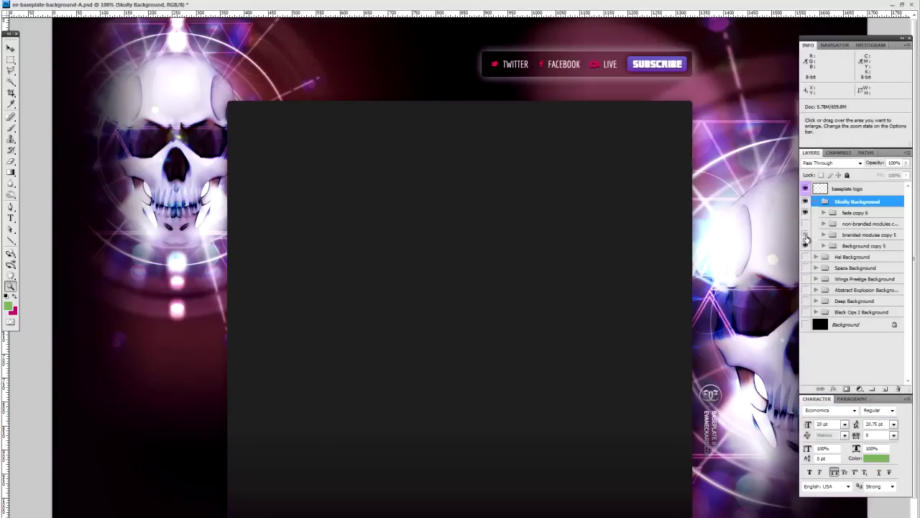
Compare the two layout variants by swapping visibility between the branded and non-branded modules groups, ending on the branded one
click(806, 234)
click(806, 224)
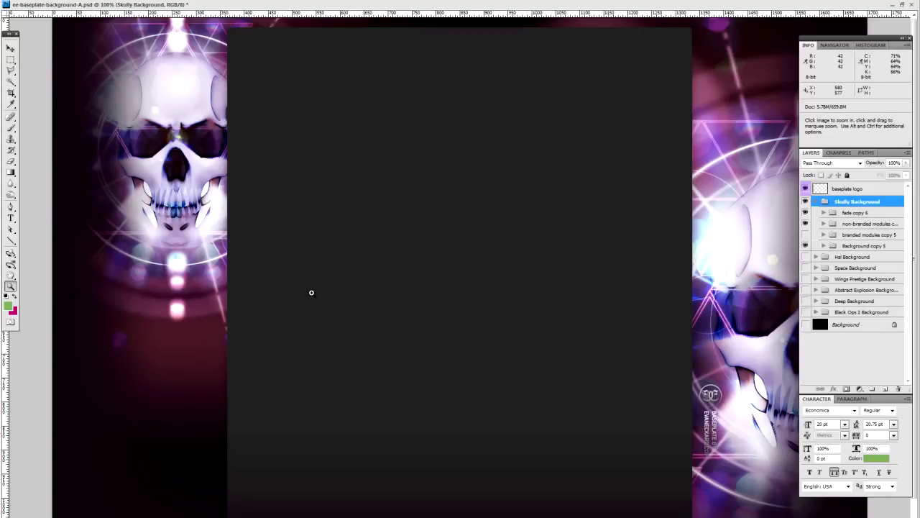
click(805, 234)
click(806, 224)
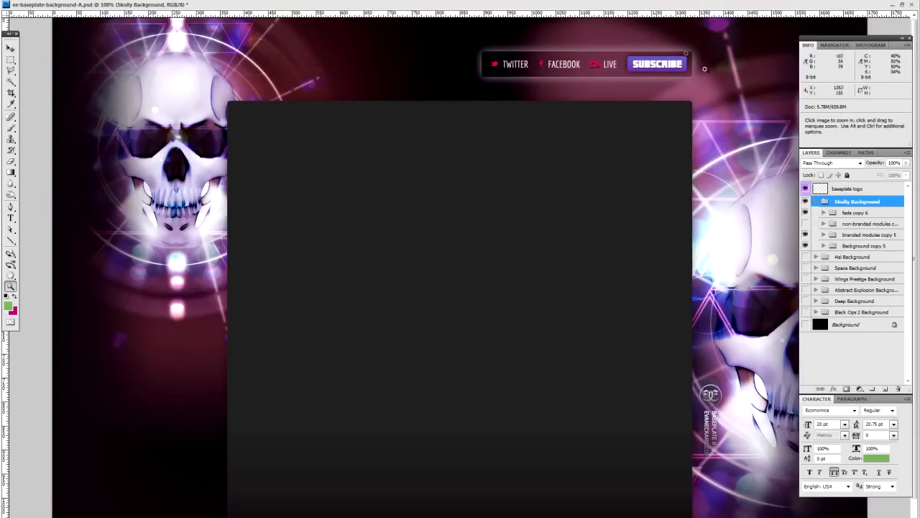
Expand the branded modules copy 5 group and temporarily show the banner outline copy 6 layer to check the banner area
click(823, 235)
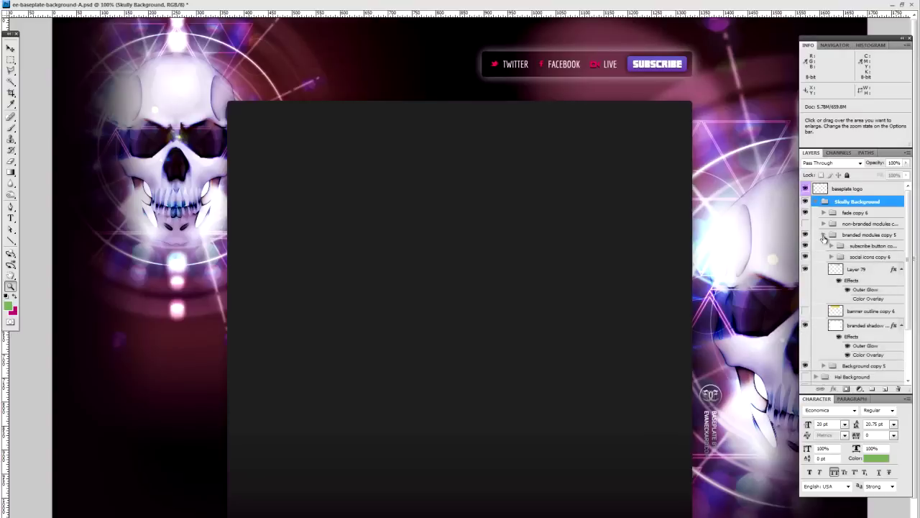
click(806, 312)
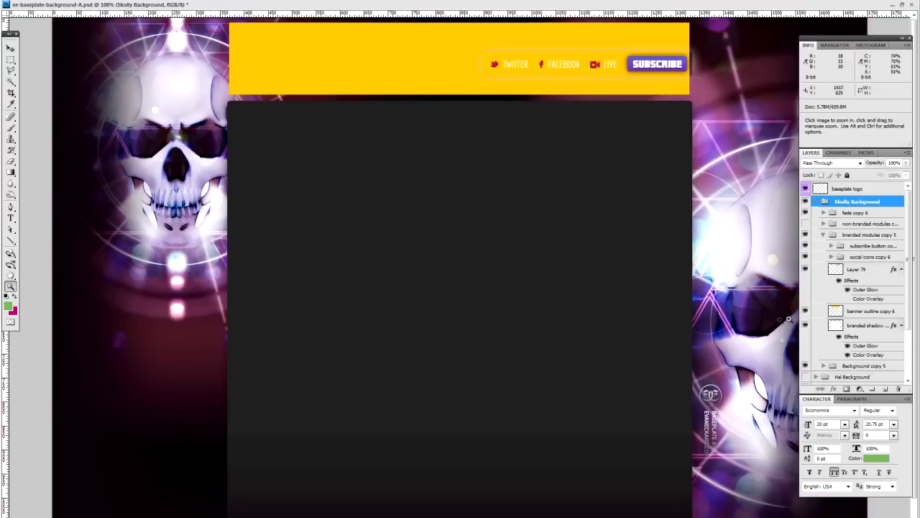
click(806, 311)
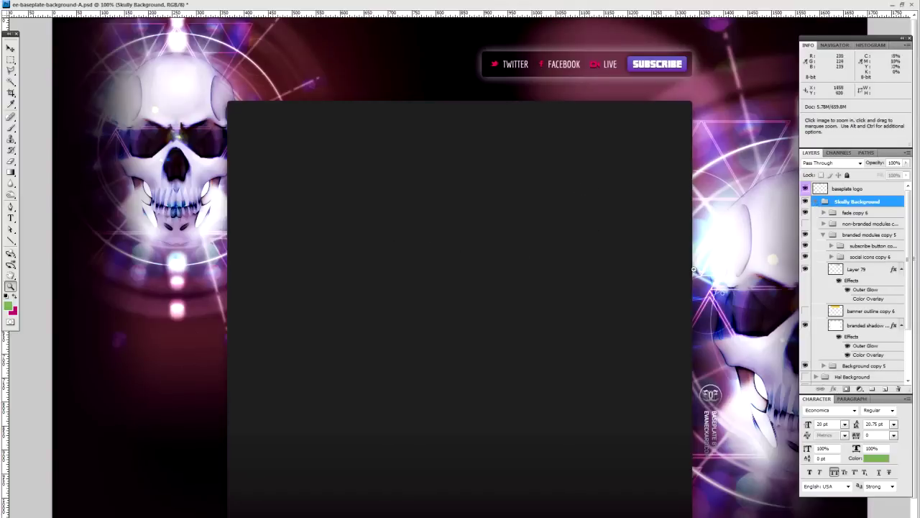
Collapse and hide the Skully Background group, and show the Black Ops 2 Background group instead
click(816, 202)
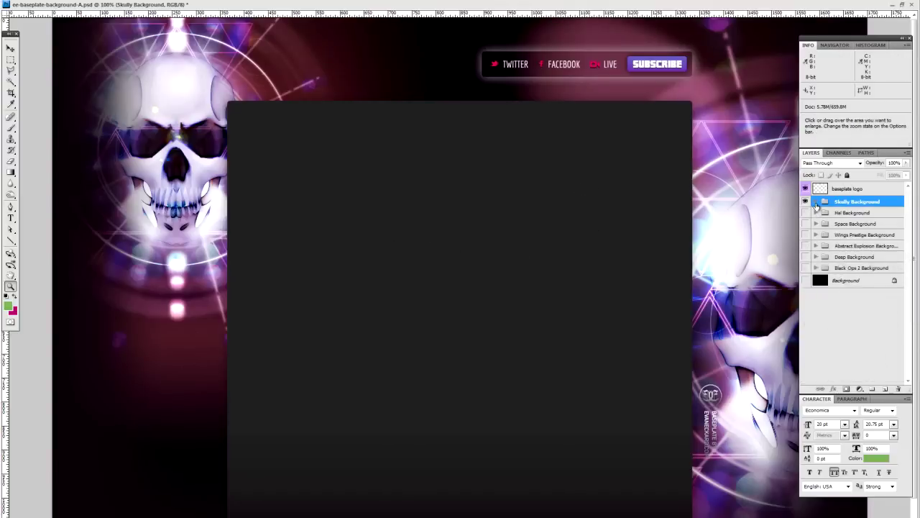
click(805, 202)
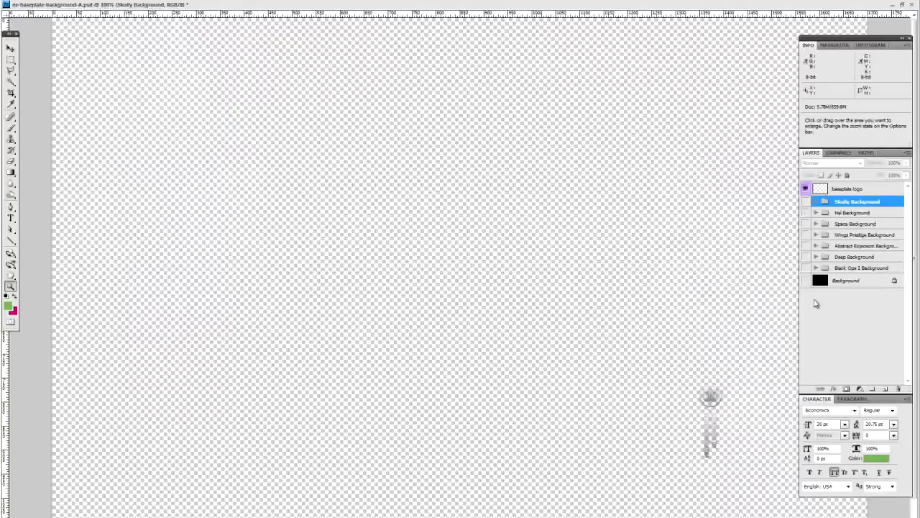
click(805, 269)
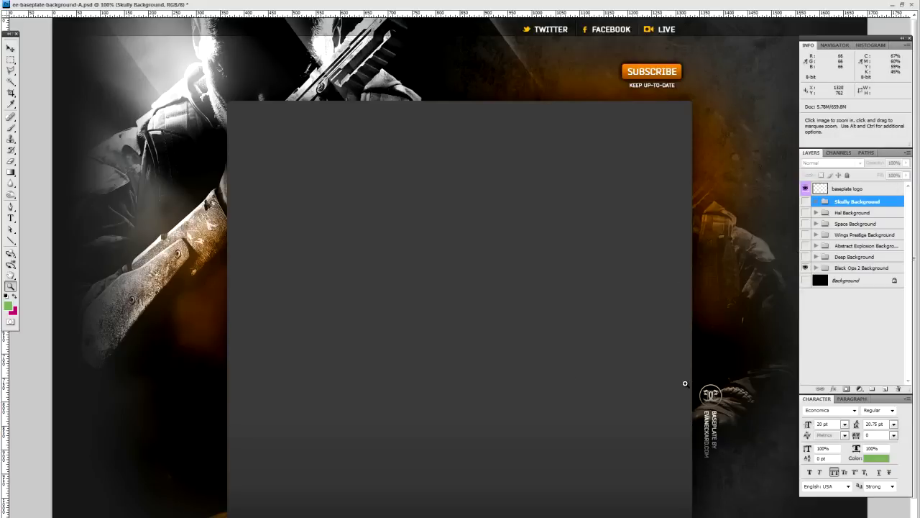
Examine the Background subgroup of Black Ops 2 Background by toggling Layer 10 copy, Layer 10 and Layer 16 copy
key(v)
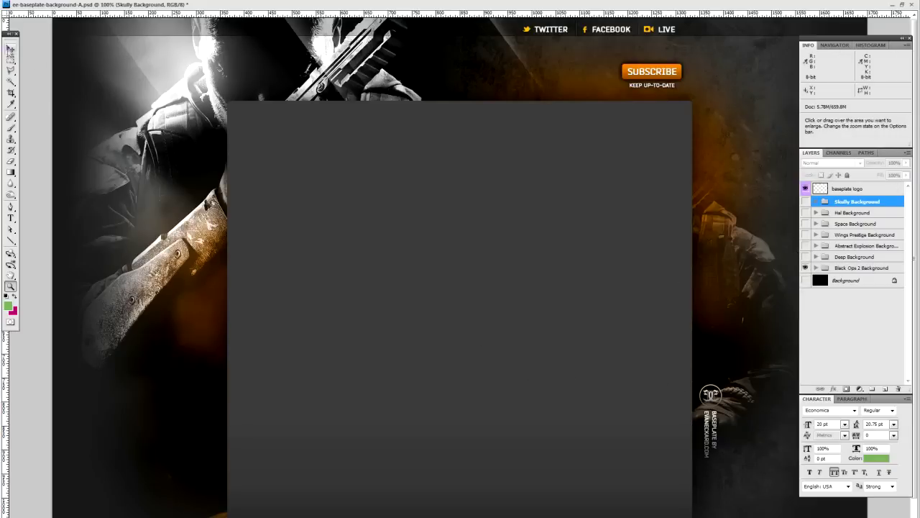
click(815, 267)
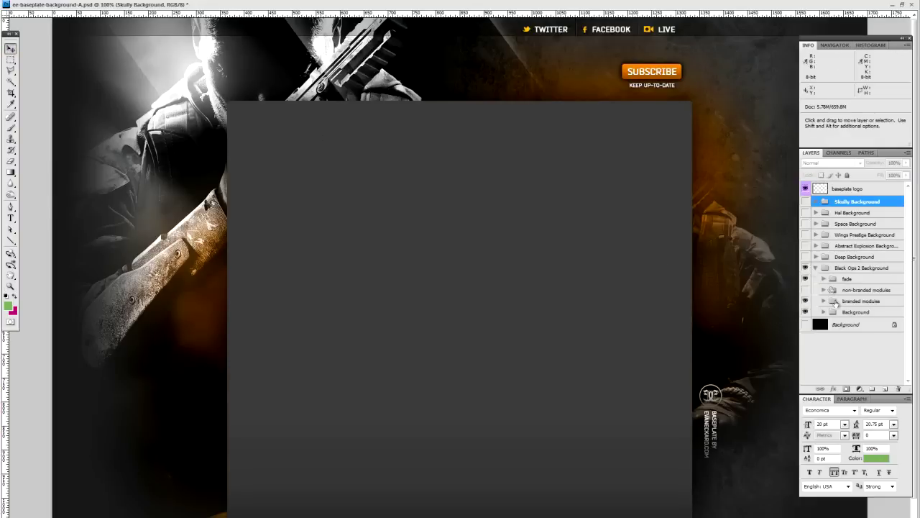
click(823, 312)
scroll(820, 302, down, 3)
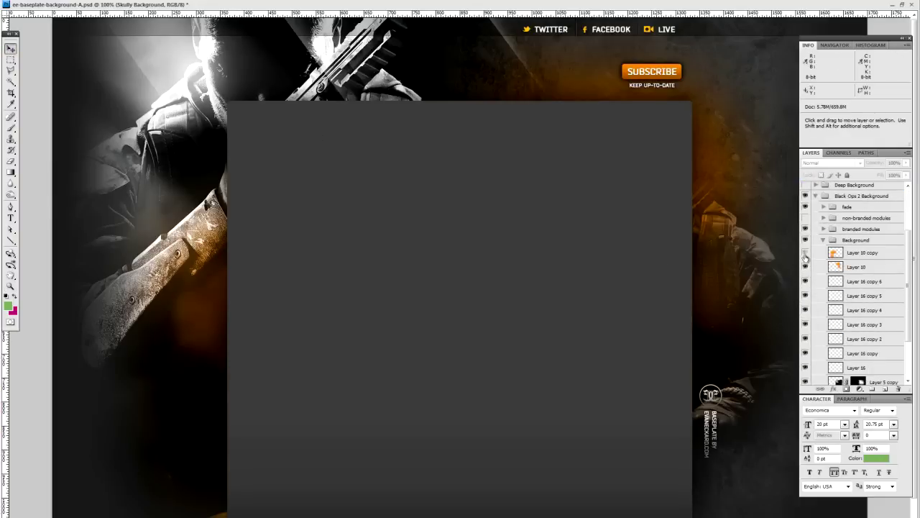
click(806, 253)
click(805, 267)
click(805, 354)
click(805, 353)
click(815, 196)
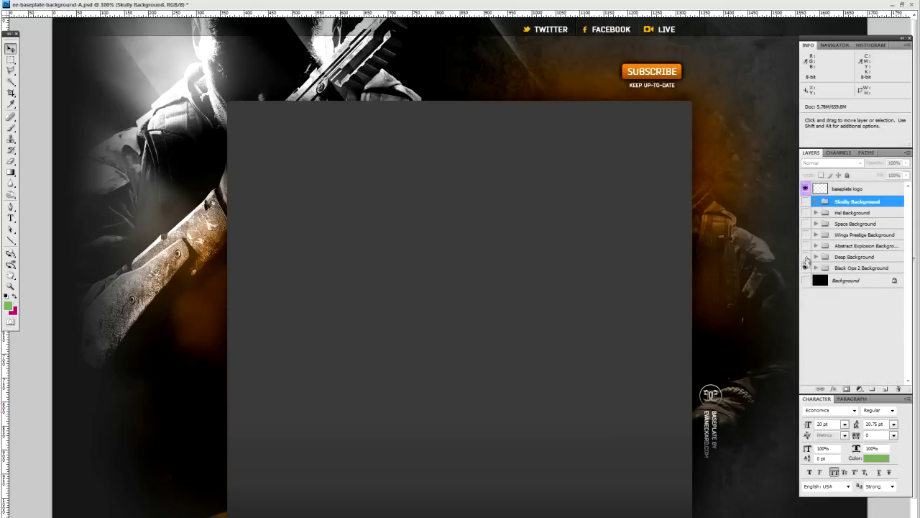
Show the Deep Background group in place of Black Ops 2 Background and preview it with the panels hidden
click(805, 266)
click(805, 257)
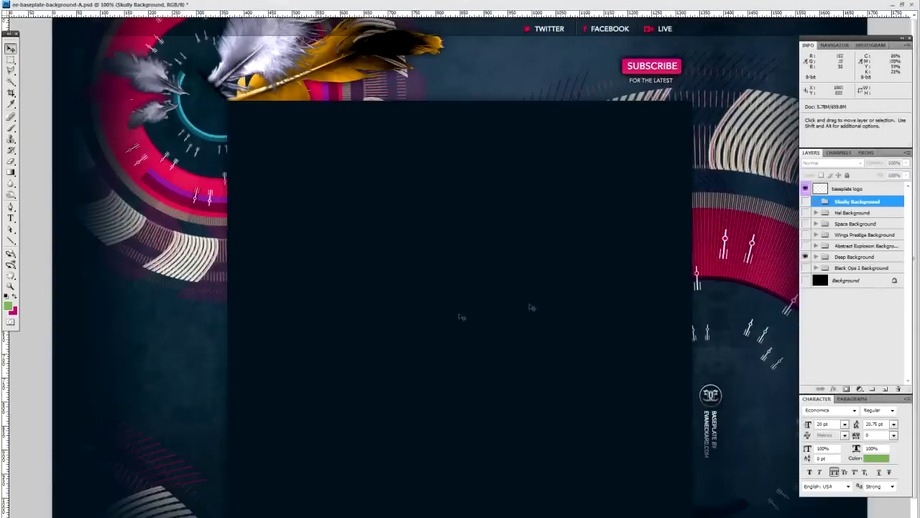
key(Tab)
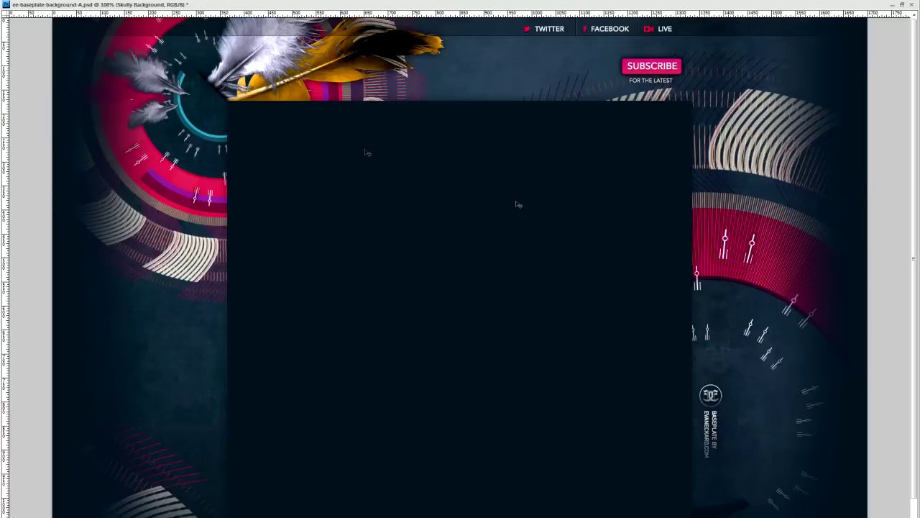
key(Tab)
Show the Abstract Explosion Background group in place of Deep Background and preview it without the panels
click(805, 245)
click(805, 258)
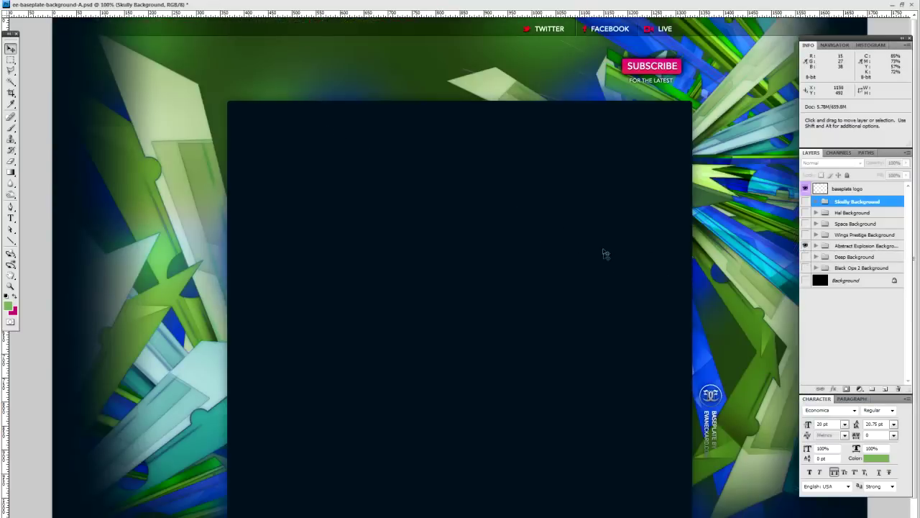
key(Tab)
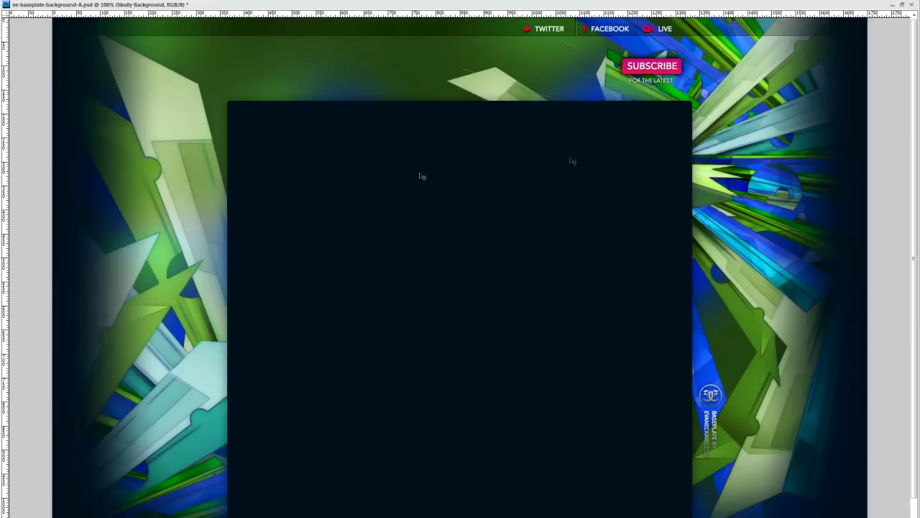
key(Tab)
Show the Wings Prestige Background group instead of Abstract Explosion and expand it down to the right wings layers
click(806, 246)
click(806, 234)
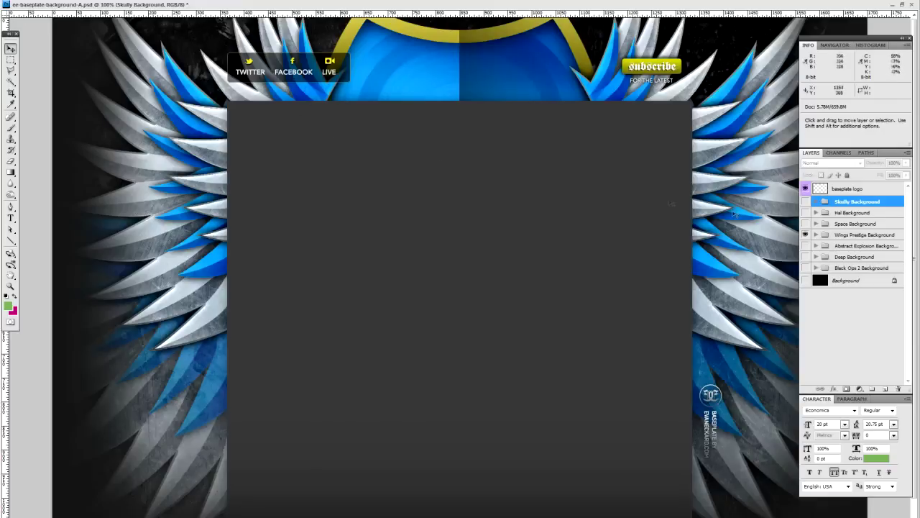
click(815, 234)
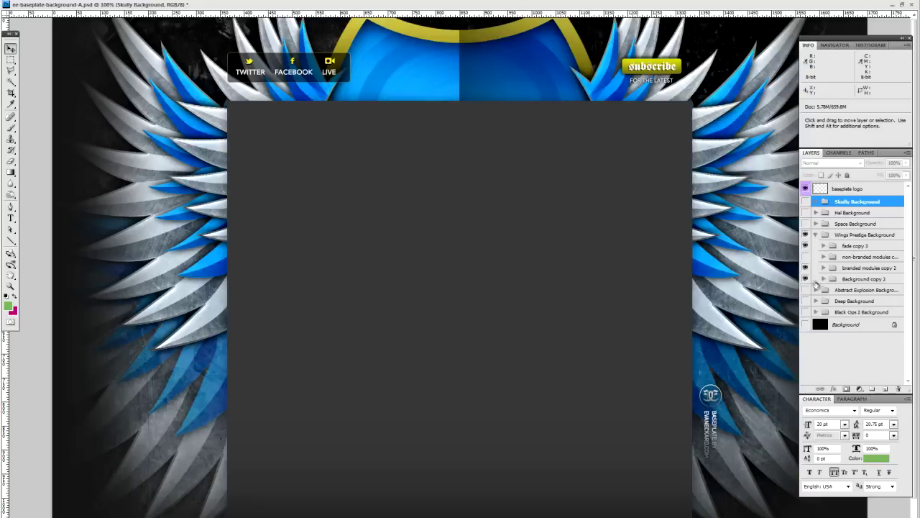
click(824, 279)
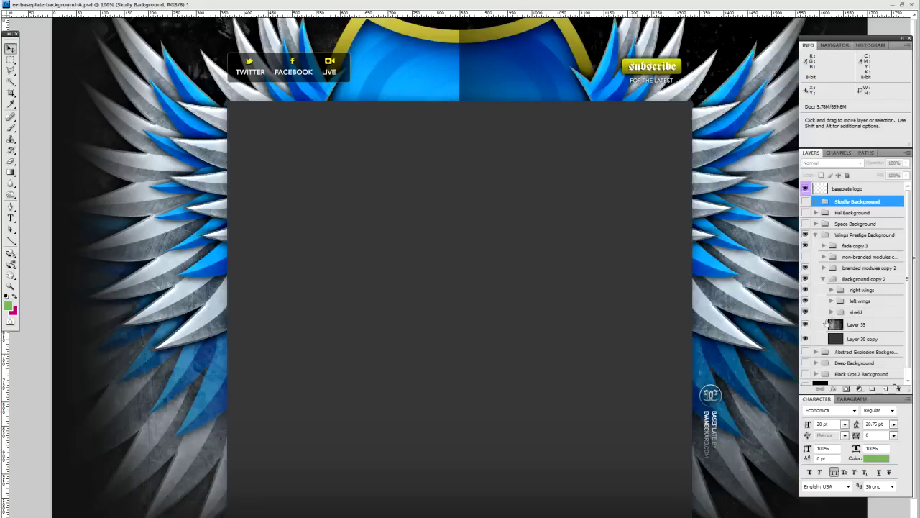
click(831, 290)
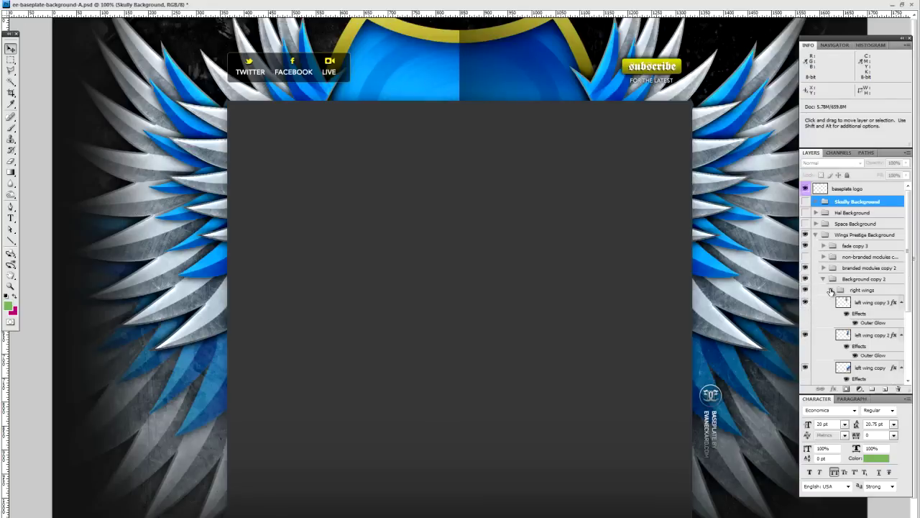
Toggle the left wing copy 3 and left wing copy 2 layers off and on to inspect them, and collapse right wings
click(805, 303)
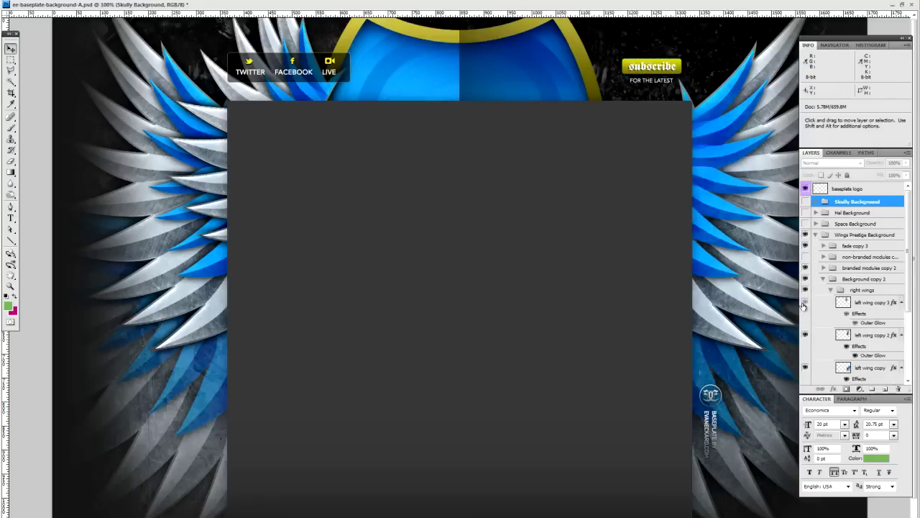
click(805, 303)
click(805, 335)
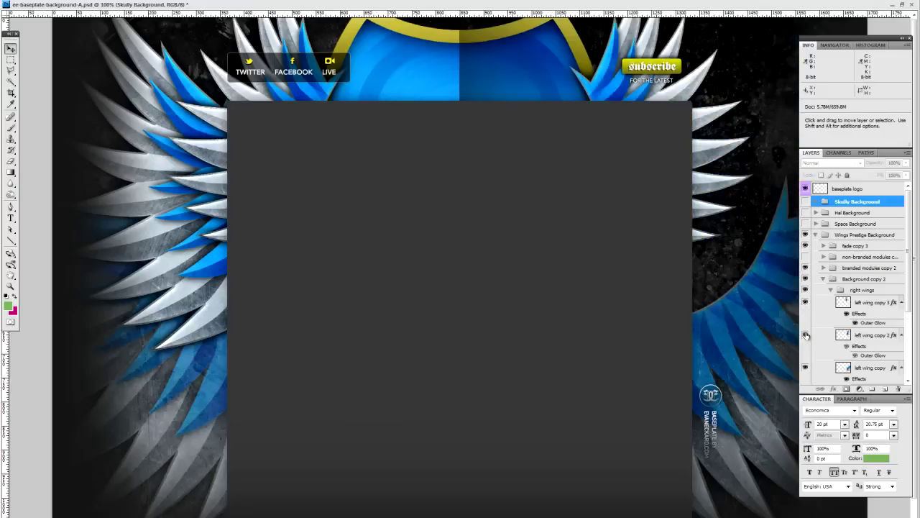
click(805, 335)
click(831, 290)
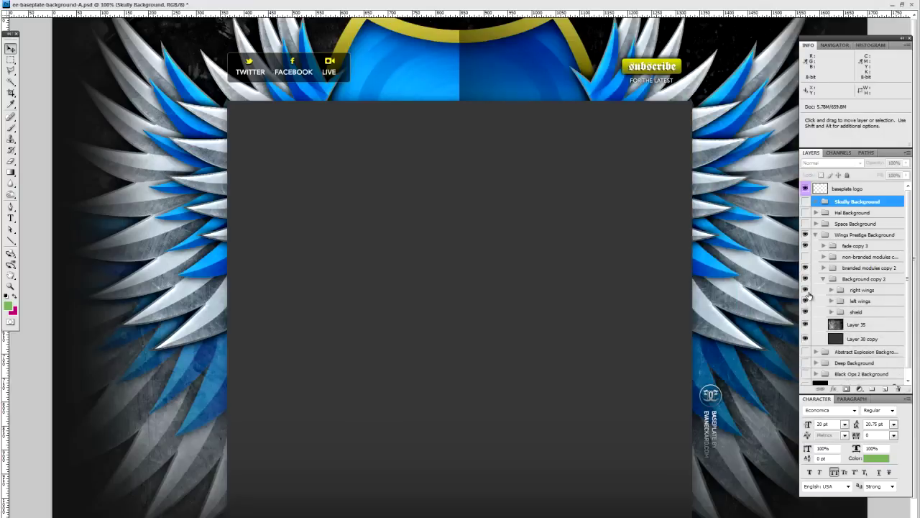
Hide the shield group inside Background copy 2 to view the wings artwork without it
click(824, 279)
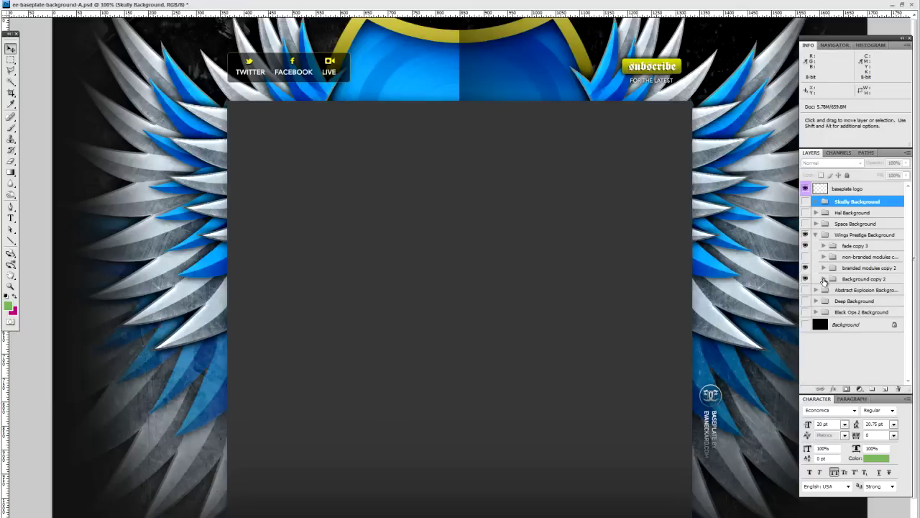
click(824, 279)
click(805, 312)
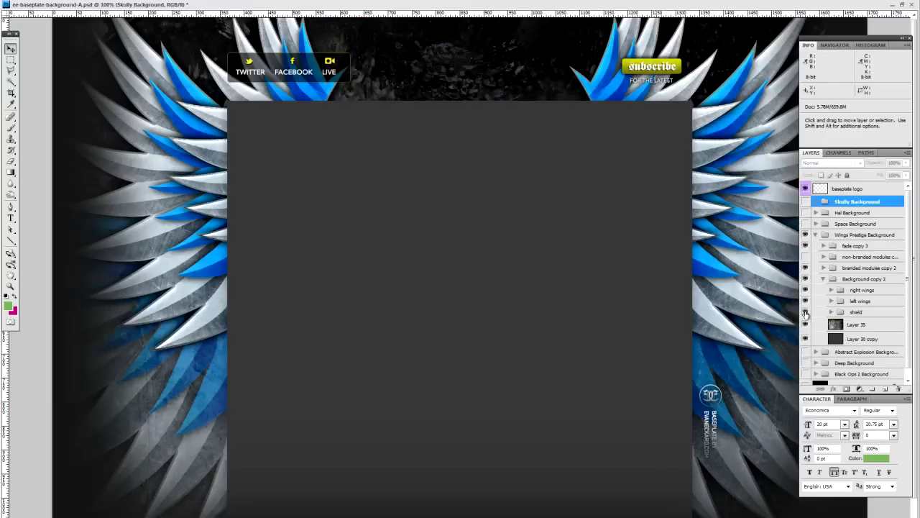
Make the shield group visible again and collapse the Background copy 2 and Wings Prestige Background groups
click(805, 312)
click(824, 279)
click(815, 234)
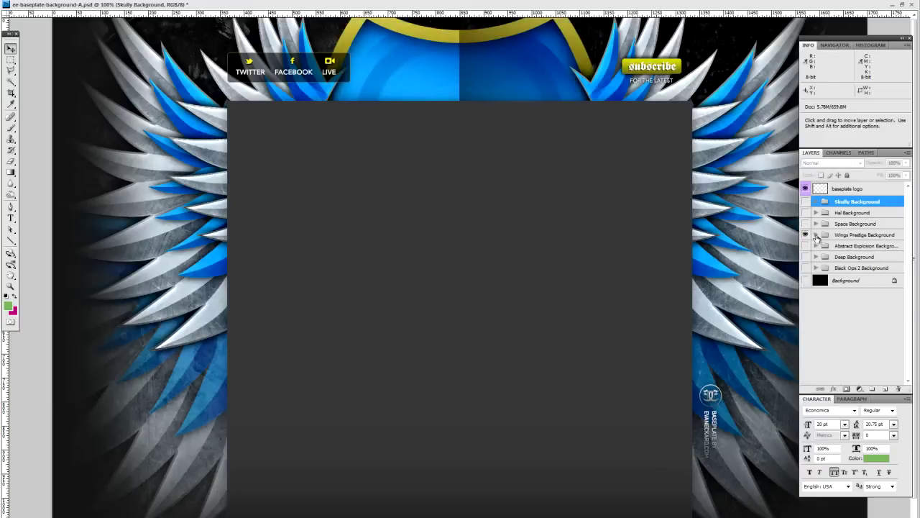
Show the Space Background group in place of Wings Prestige Background and expand its contents
click(805, 235)
click(805, 224)
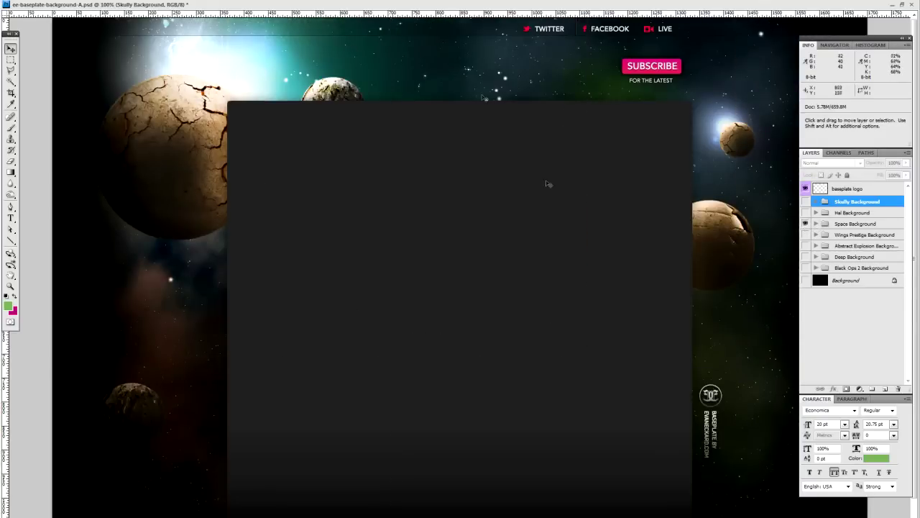
click(815, 224)
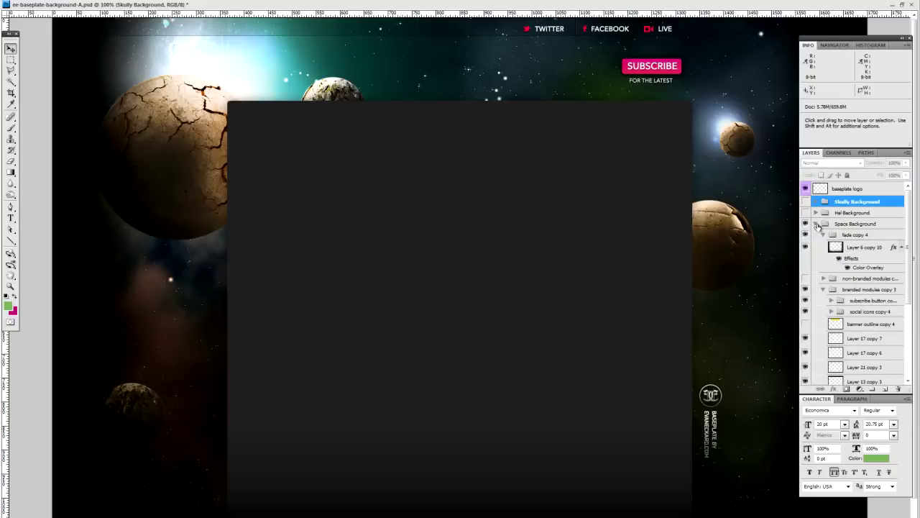
Preview the non-branded modules in place of branded modules copy 3, restore the branded ones, and collapse the Space Background group
click(806, 279)
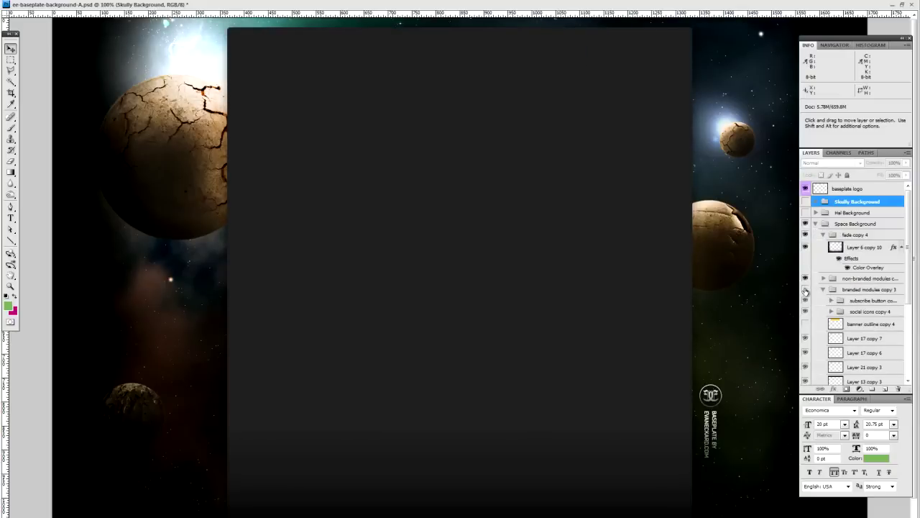
click(805, 289)
click(805, 278)
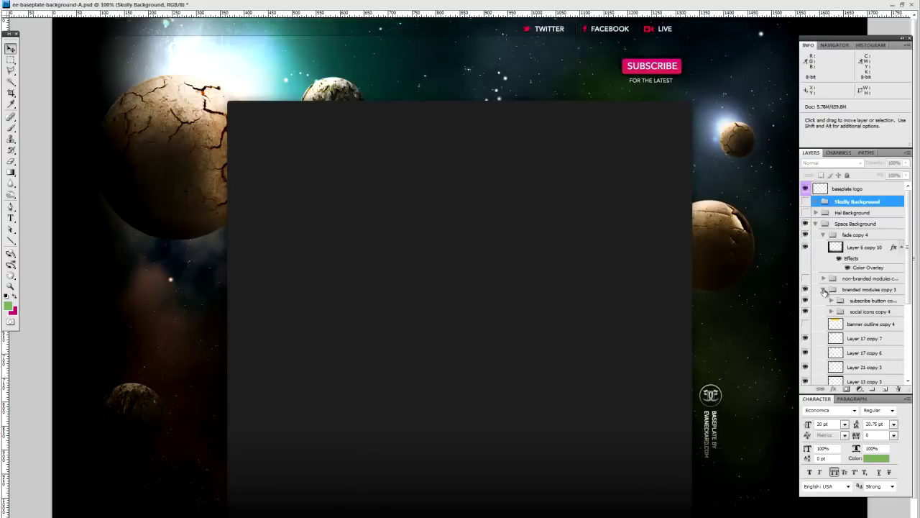
click(823, 289)
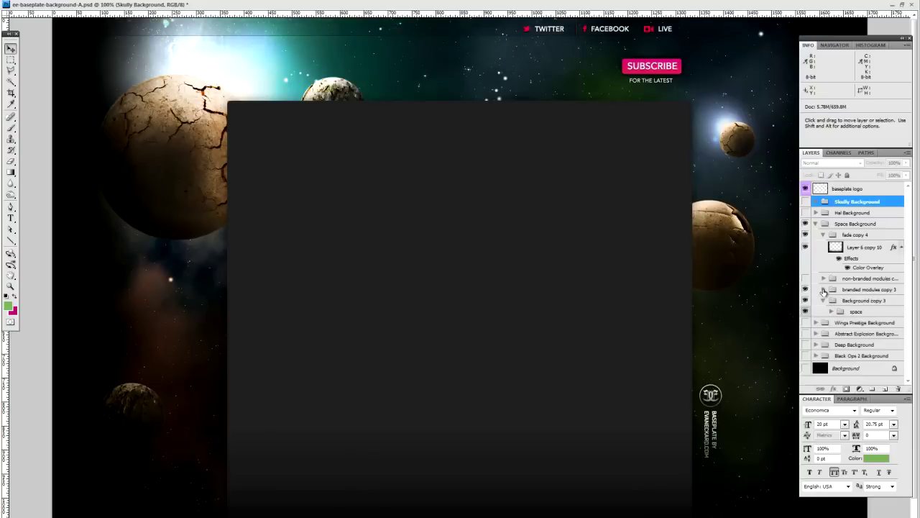
click(816, 224)
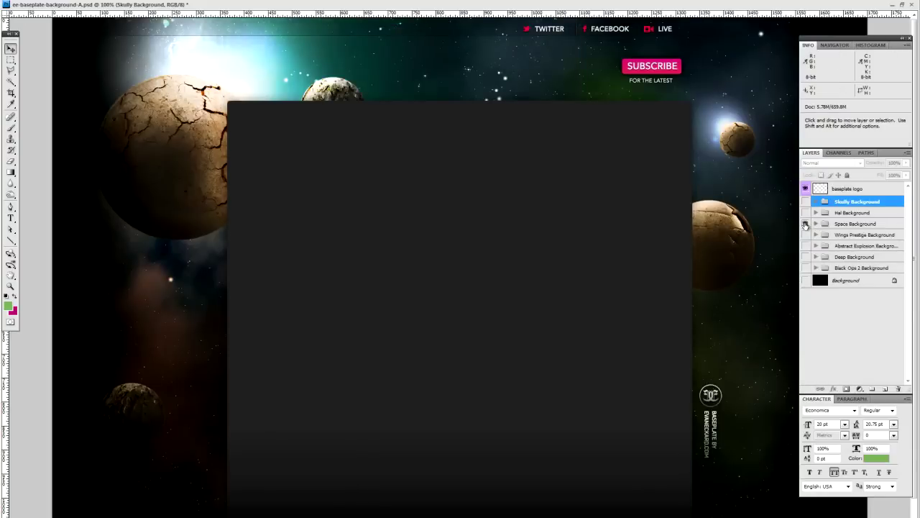
Toggle the Hal Background group on and off above Space Background to preview its green design
click(805, 213)
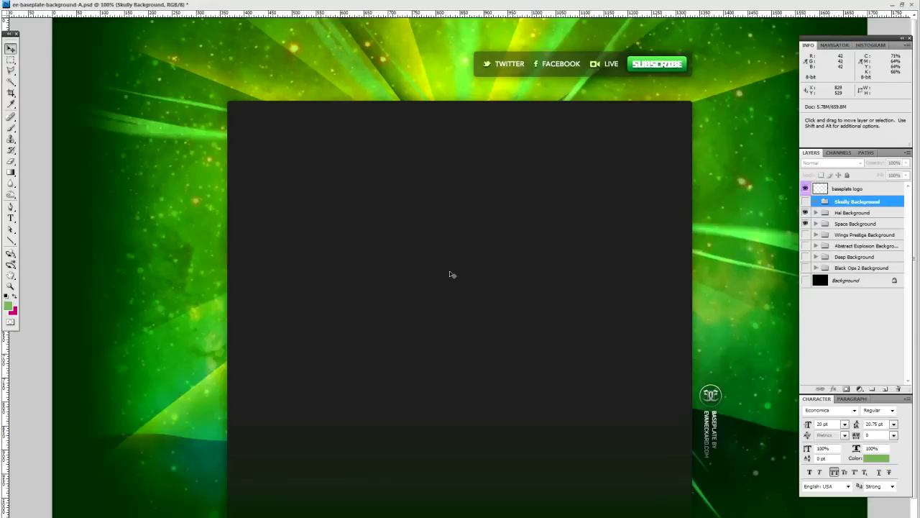
click(806, 213)
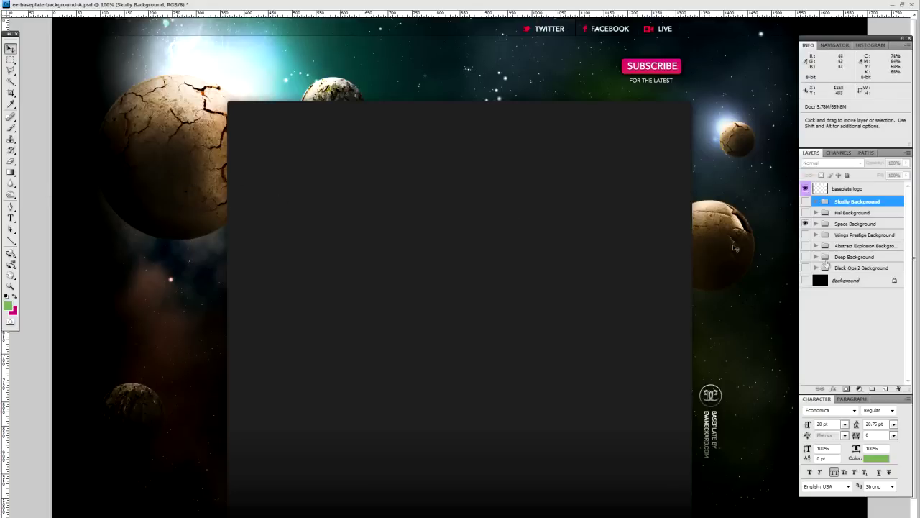
click(805, 213)
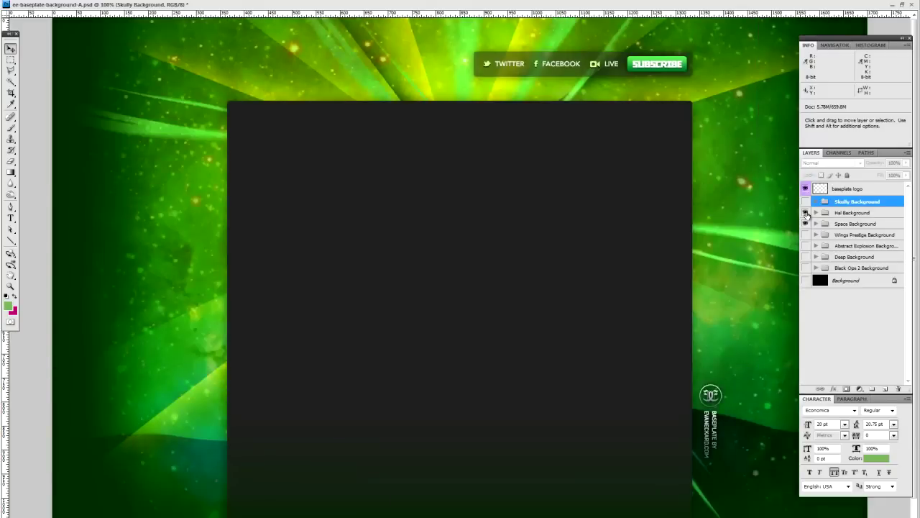
click(805, 212)
click(805, 223)
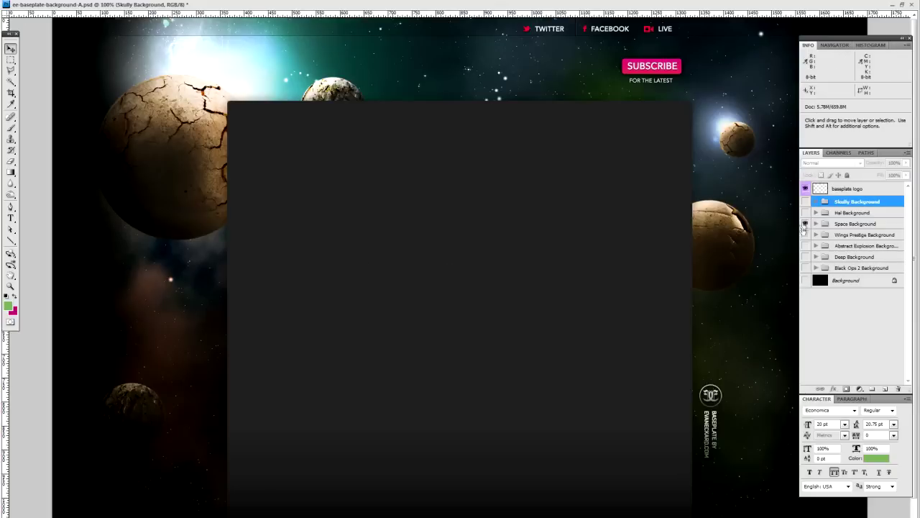
Preview the Skully Background group, hide it, and show the Black Ops 2 Background group in place of Space Background
click(806, 202)
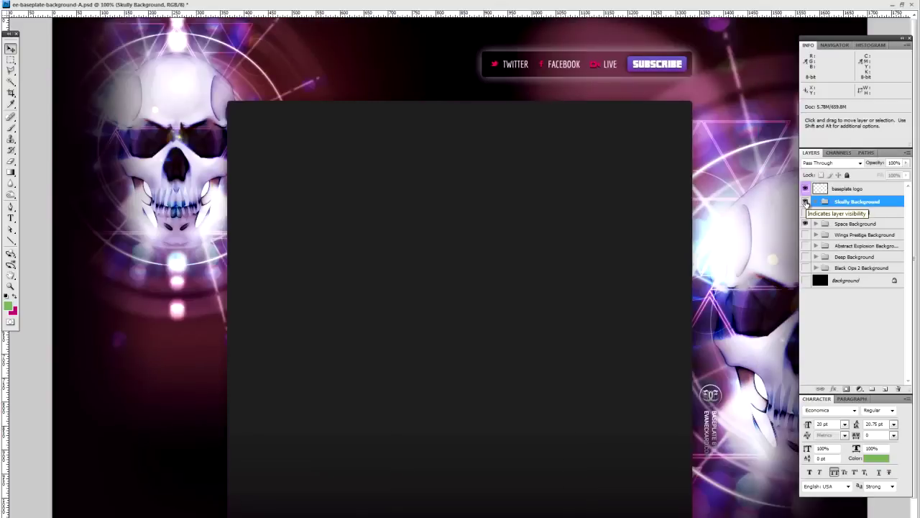
click(806, 202)
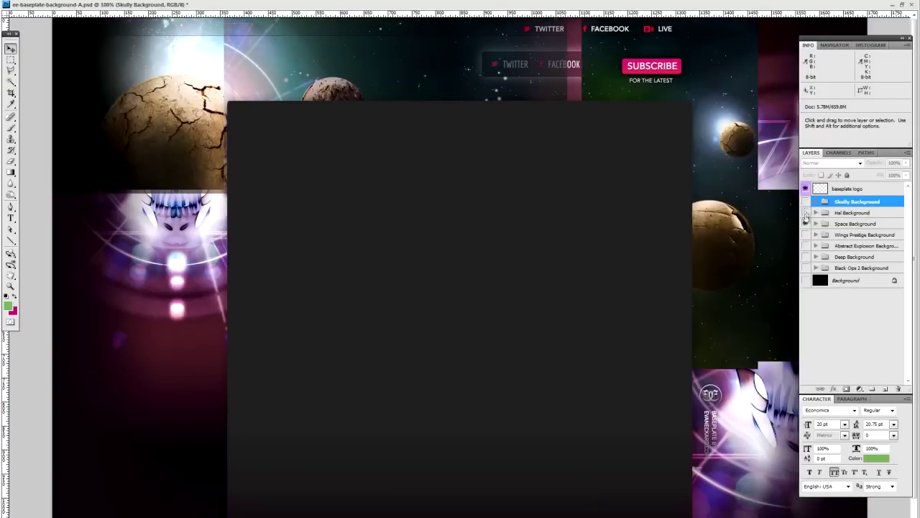
click(806, 225)
click(806, 267)
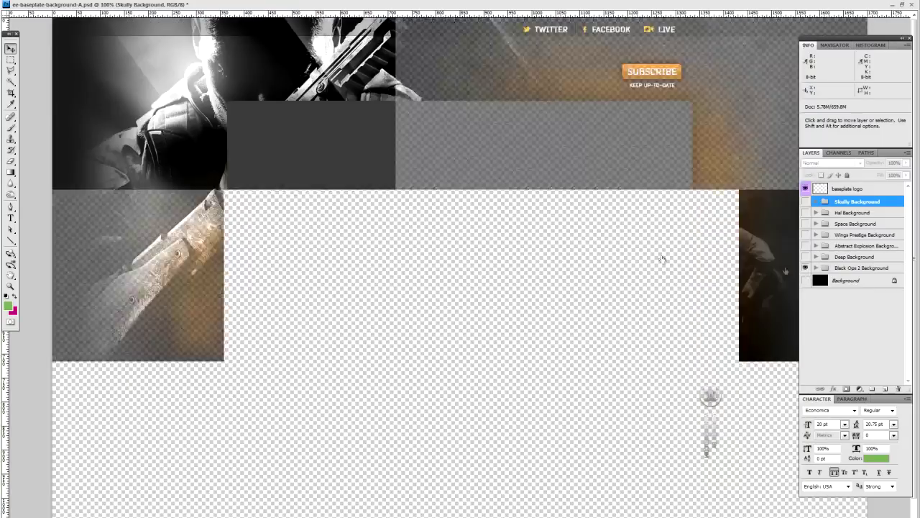